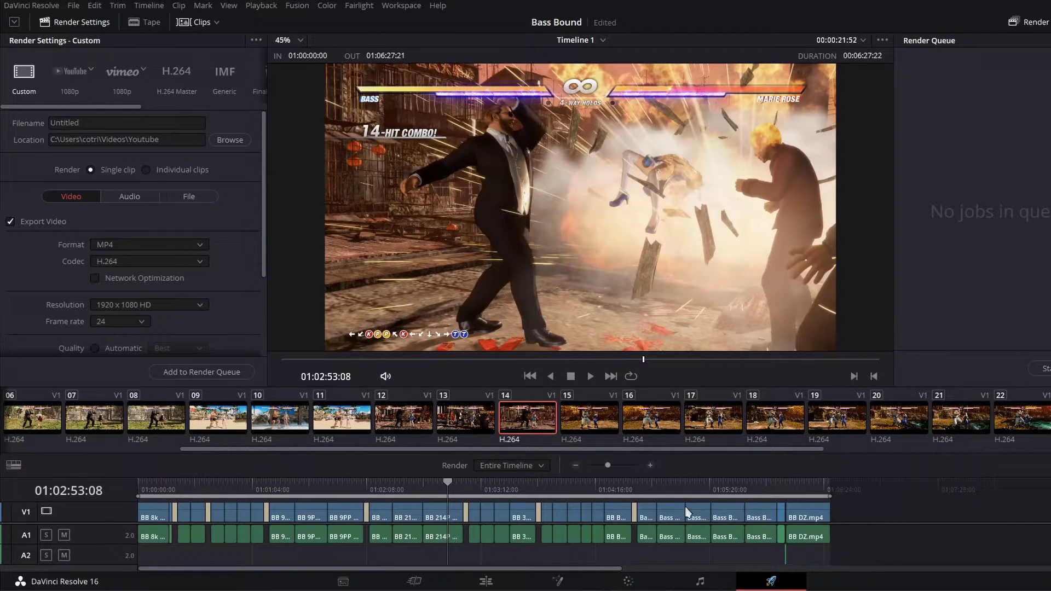
Step: Check the render frame rate options on the Deliver page, which currently read 24 fps
left_click(140, 323)
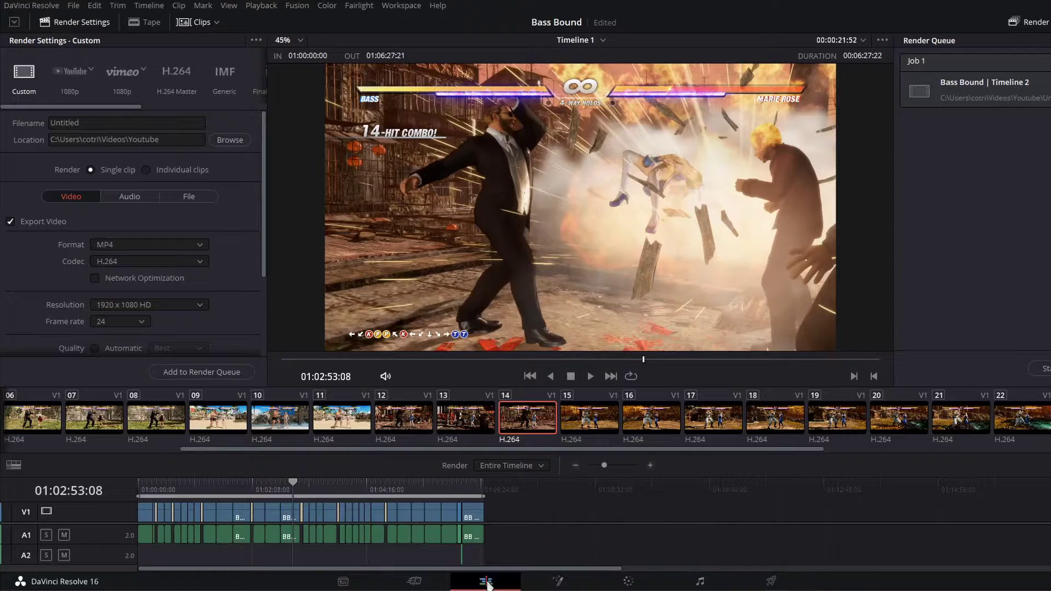
Step: From the Edit page, begin a new timeline named Timeline 2 using the File menu
left_click(487, 583)
left_click(73, 5)
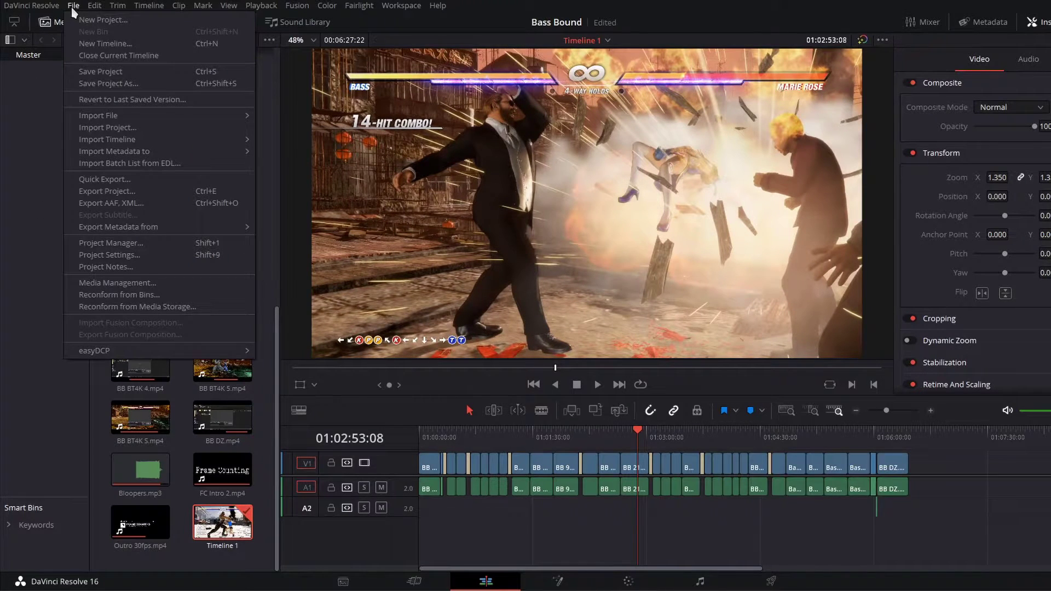
left_click(104, 44)
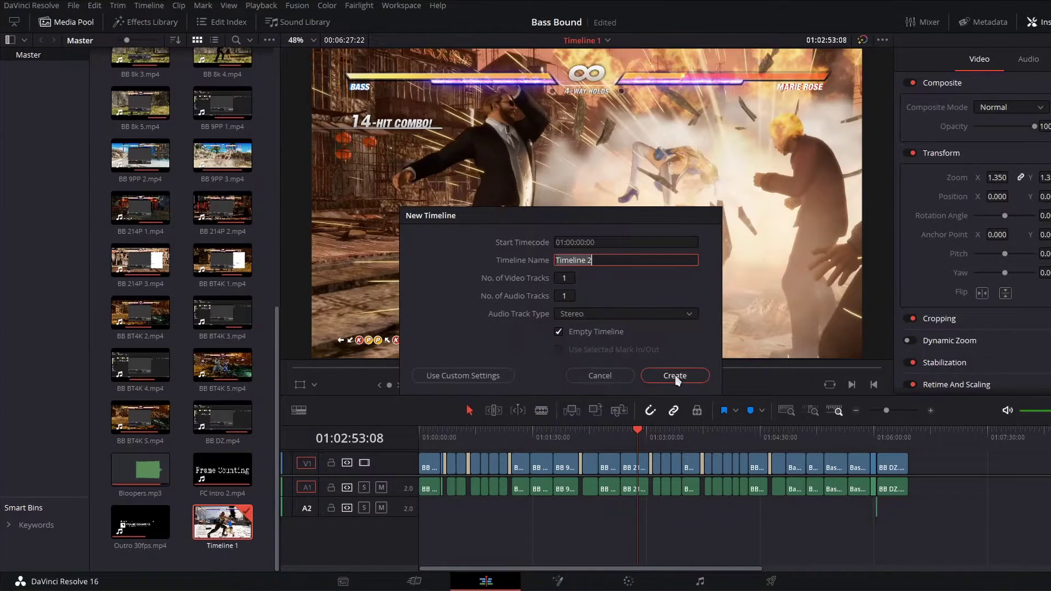
Step: In the custom timeline settings, set the Timeline Frame Rate to 60
left_click(461, 378)
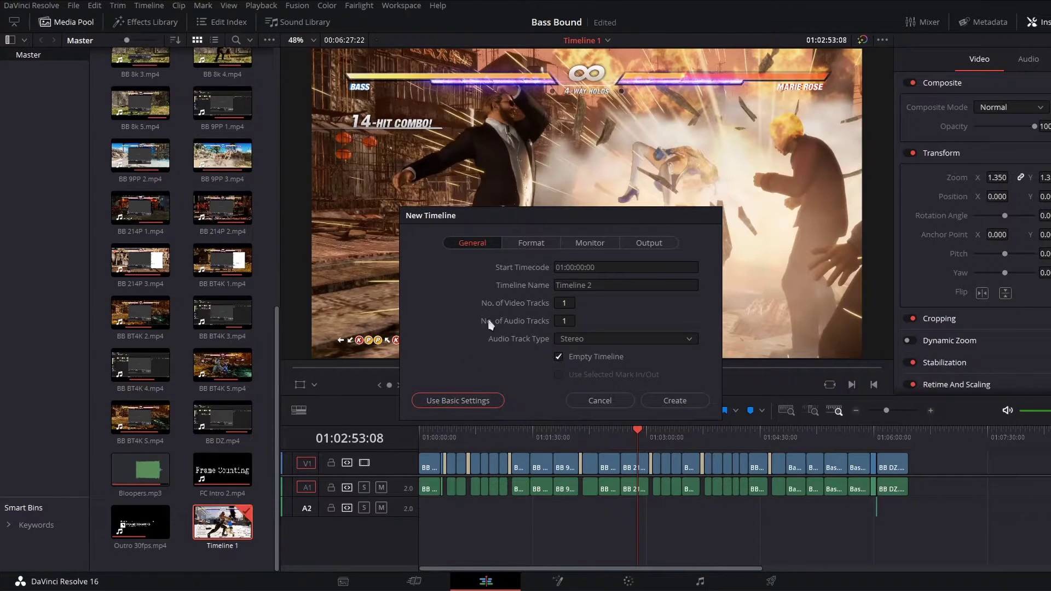
left_click(527, 246)
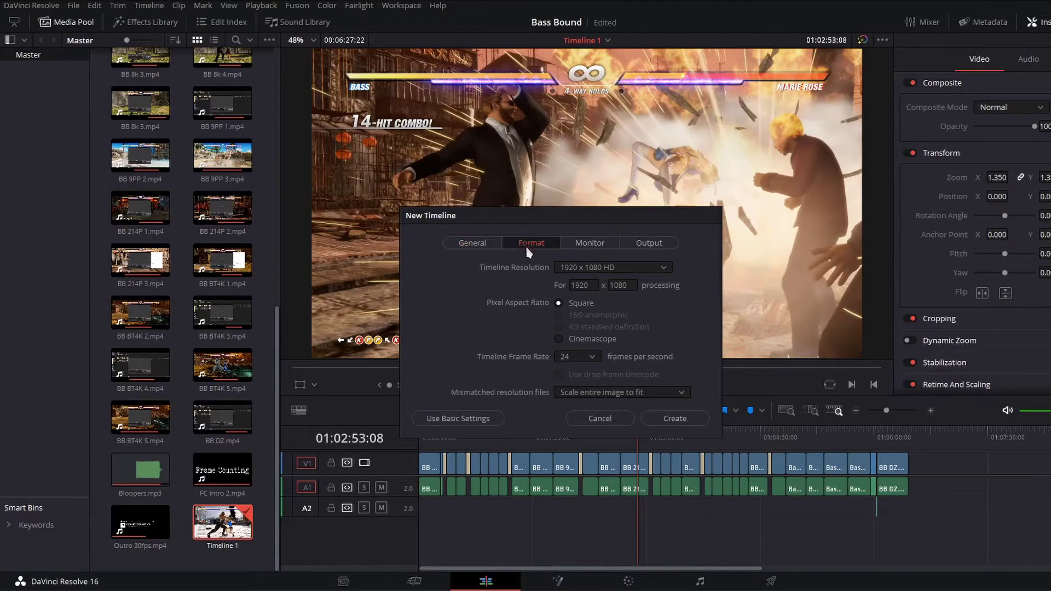
left_click(588, 358)
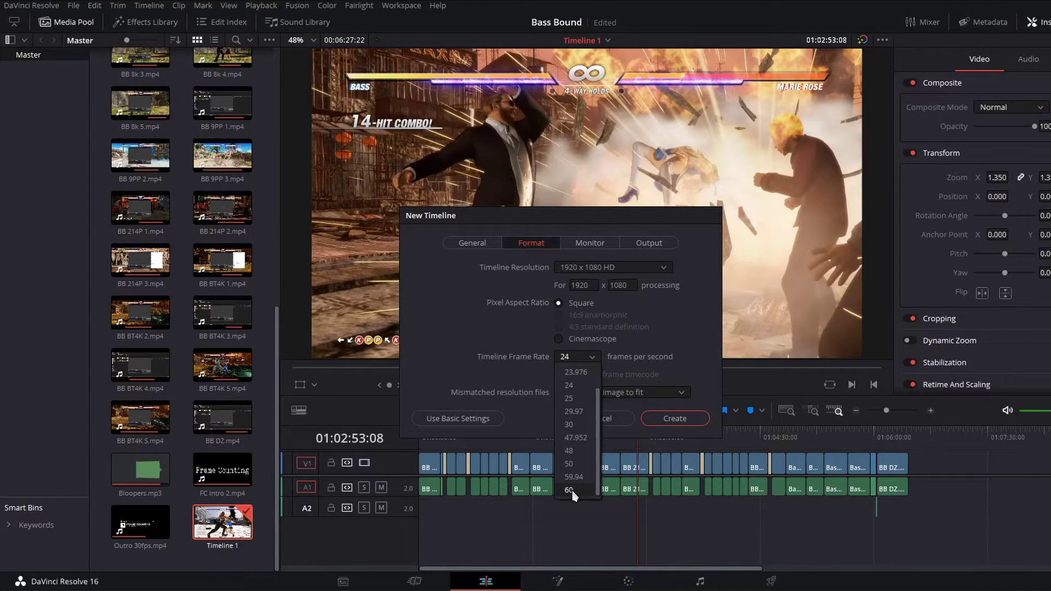
left_click(575, 495)
Step: Set the monitor video format to HD 1080p 60, check Output, and create Timeline 2
left_click(590, 243)
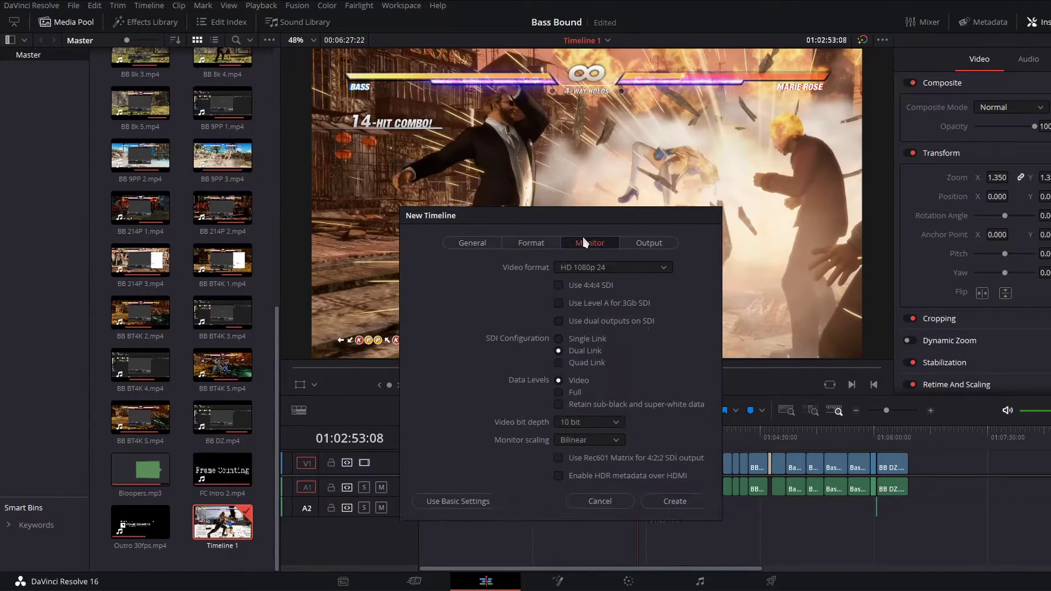
left_click(590, 273)
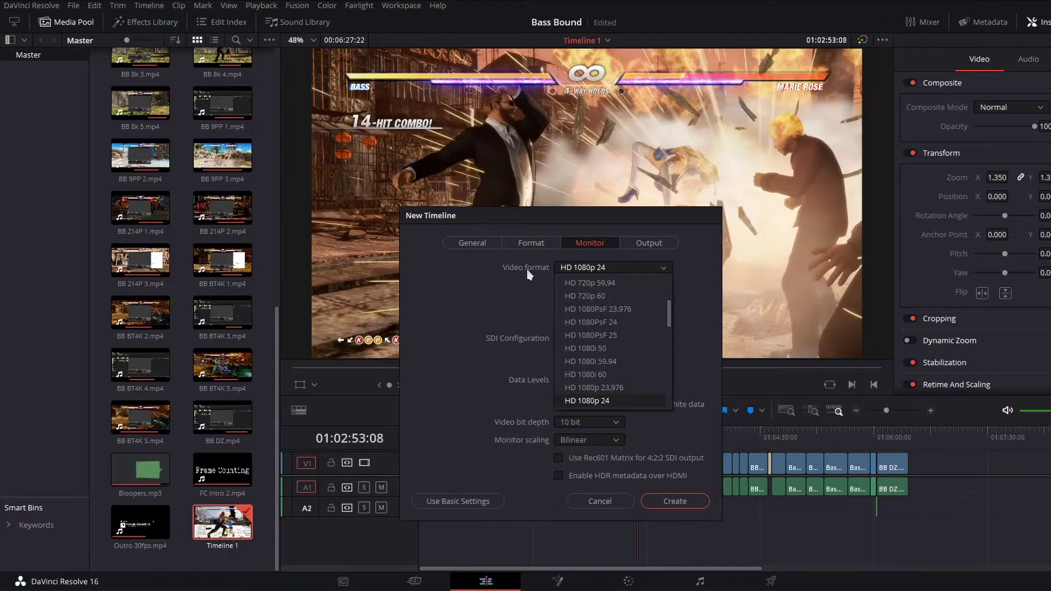
scroll(616, 367, "down", 3)
scroll(617, 367, "down", 3)
left_click(613, 400)
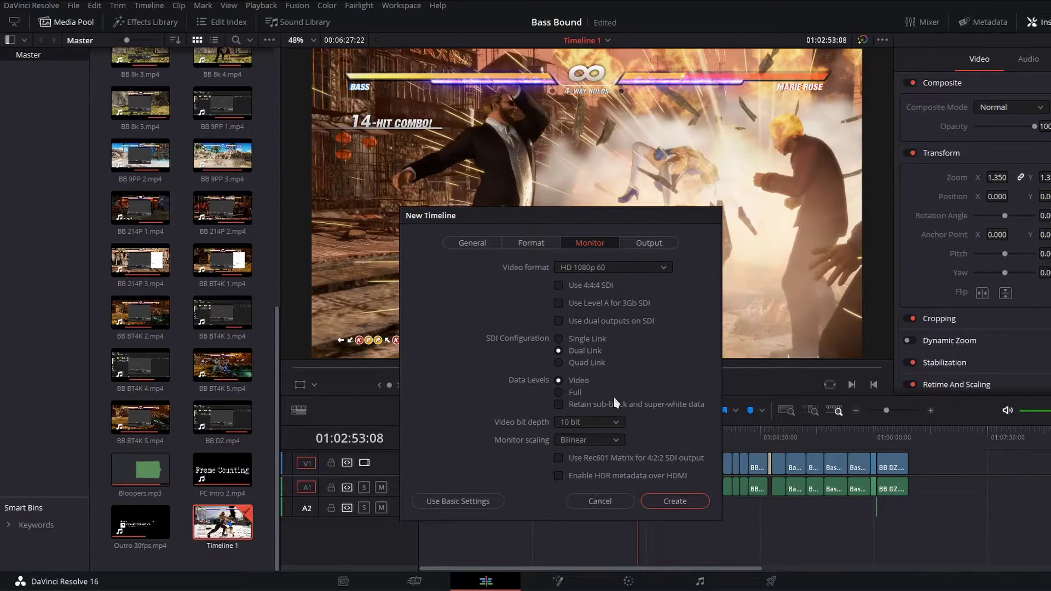
left_click(649, 244)
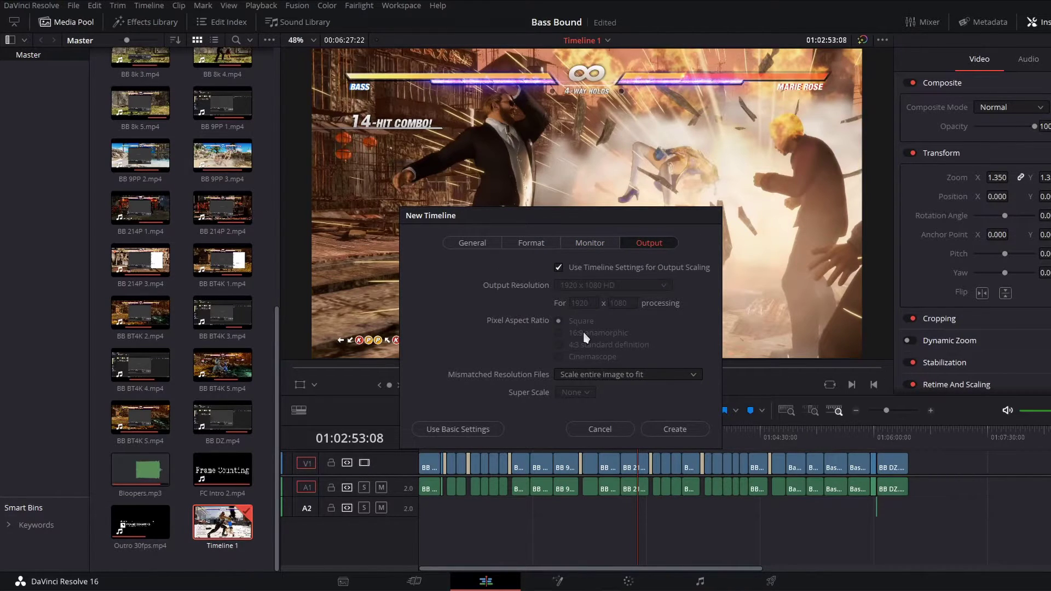
left_click(675, 429)
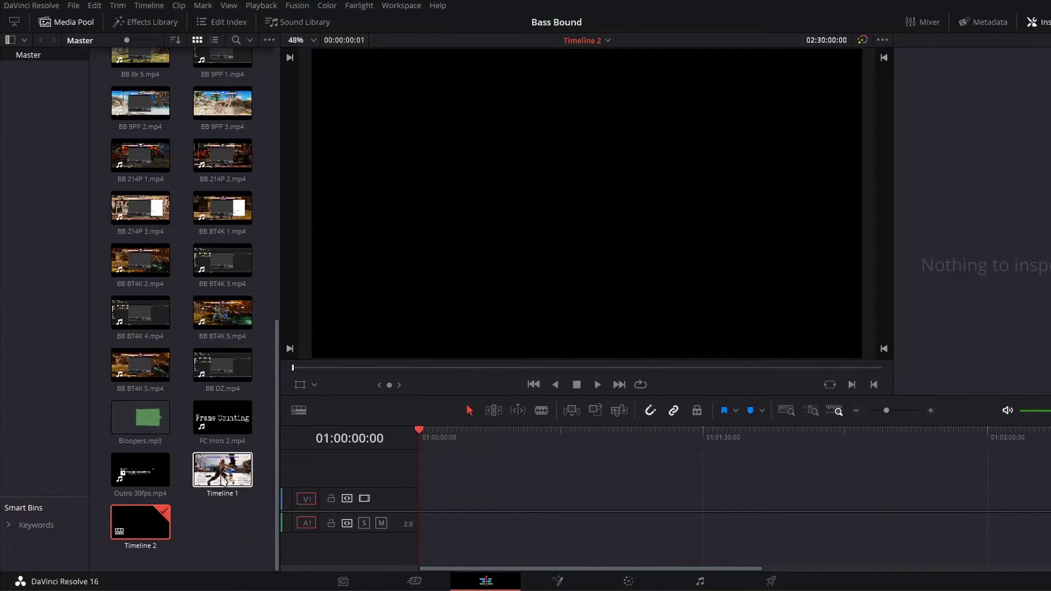
Step: Copy all of Timeline 1's video and audio clips, then reopen the empty Timeline 2
left_click(223, 480)
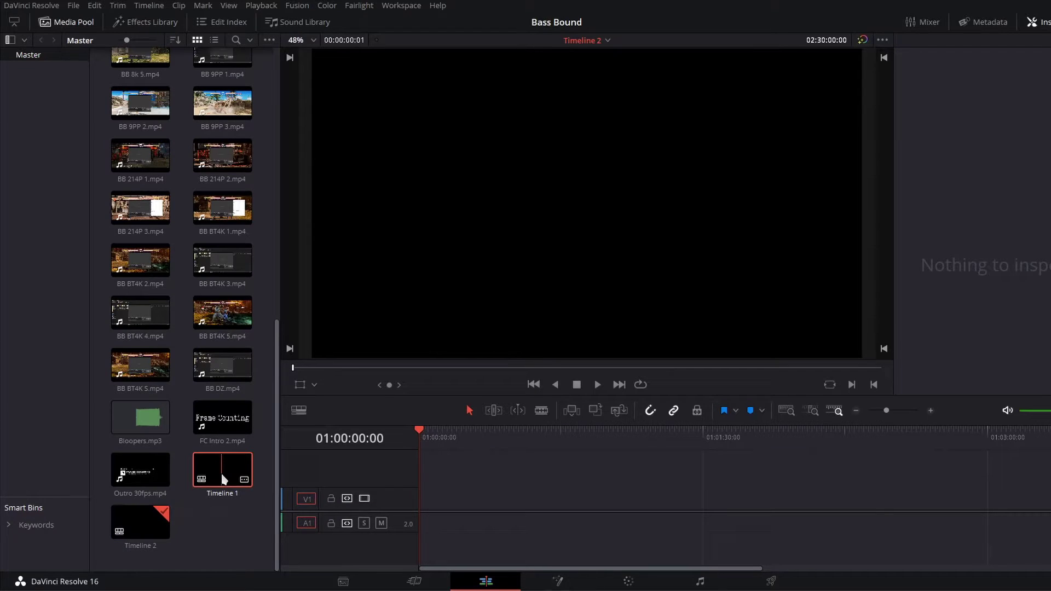
double_click(224, 480)
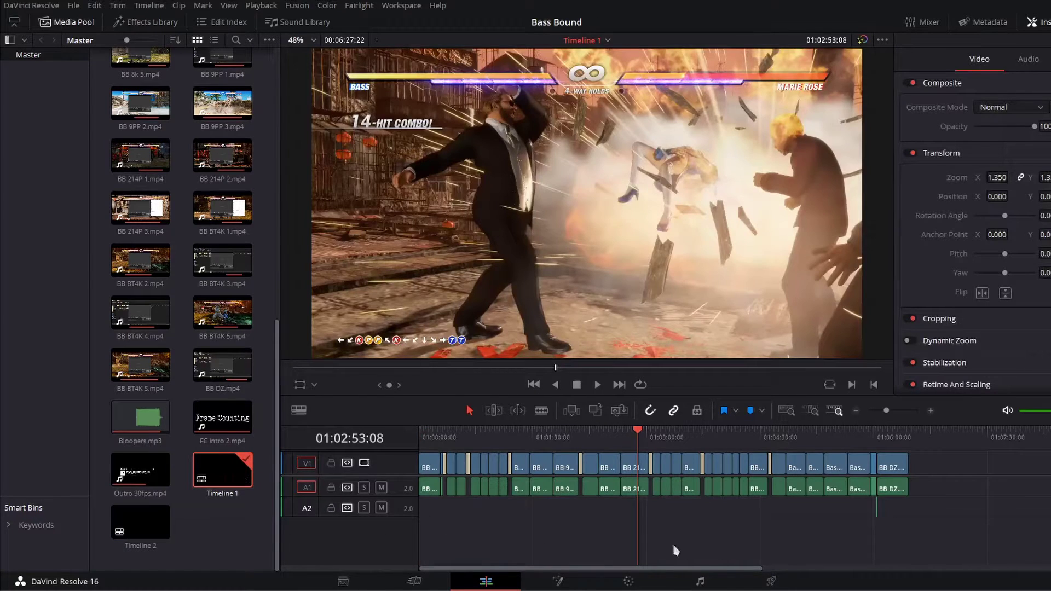
left_click_drag(958, 540, 407, 438)
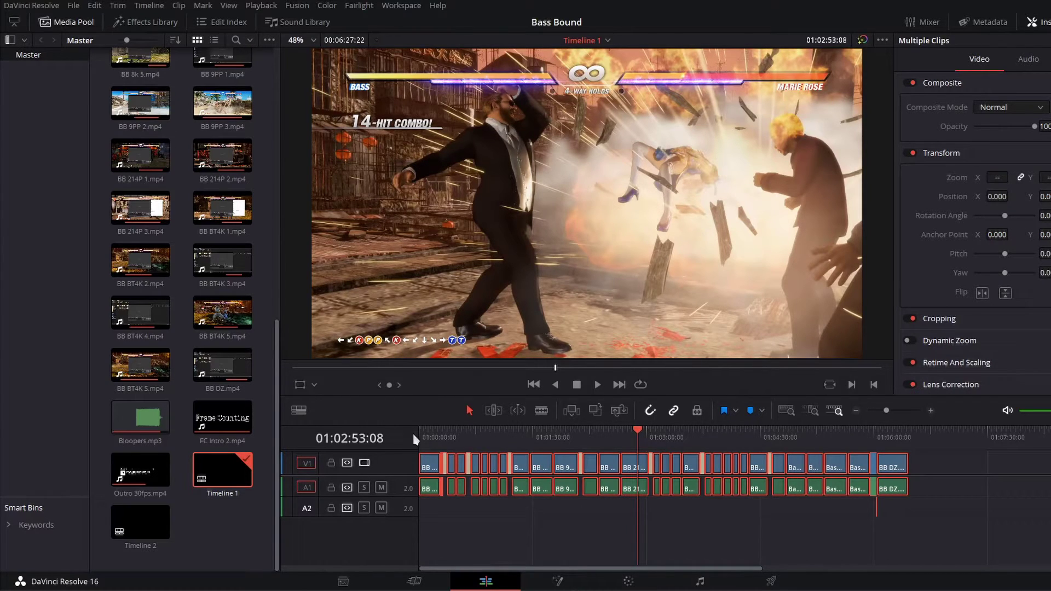
right_click(431, 468)
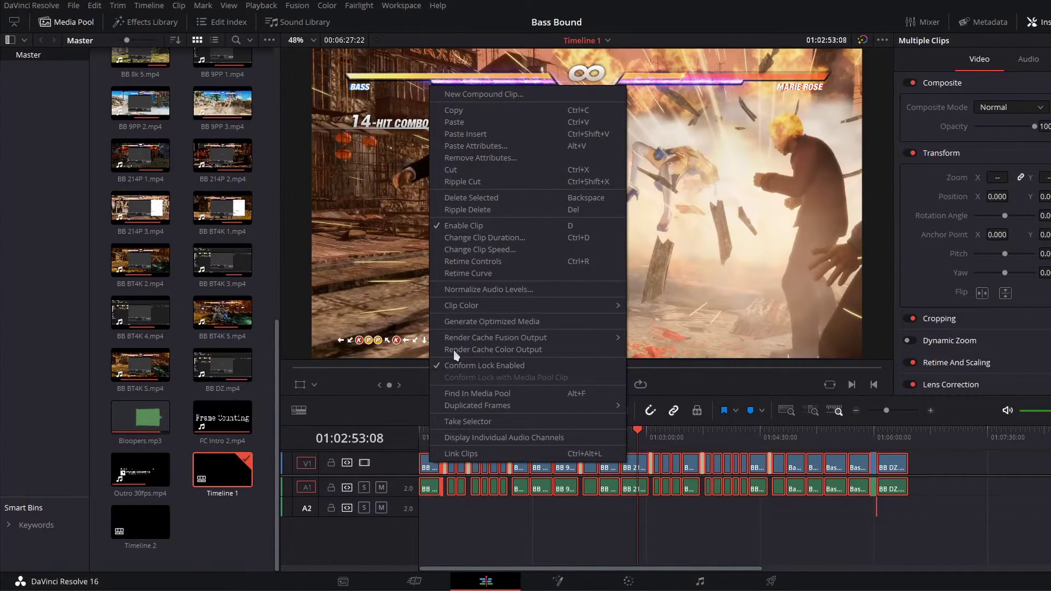
left_click(491, 110)
left_click(149, 526)
double_click(150, 526)
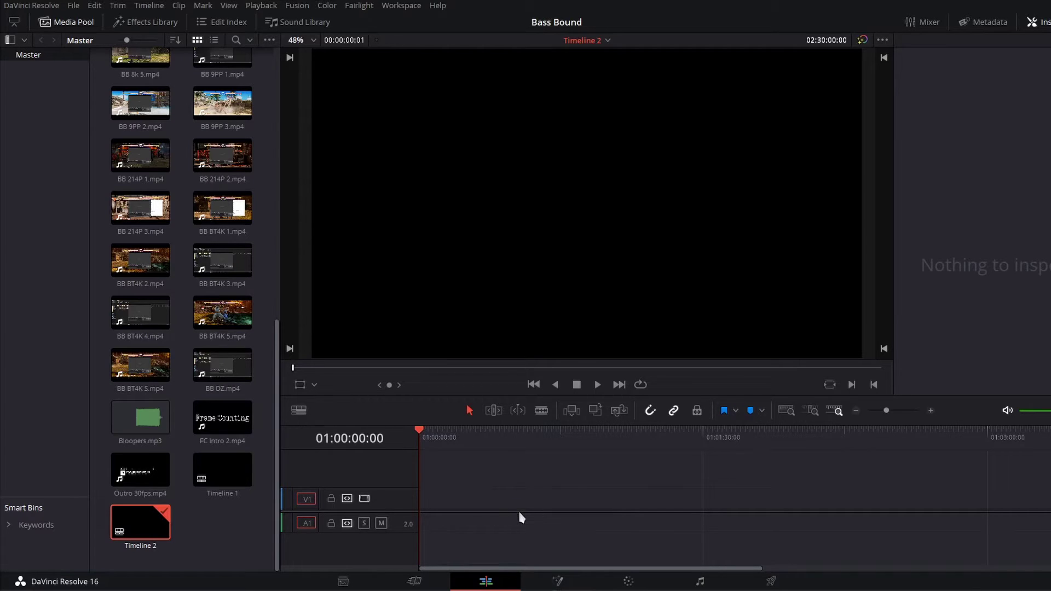
Step: Paste the clips into Timeline 2, fit the edit in view, and park the playhead at 01:01:28:00
key("ctrl+v")
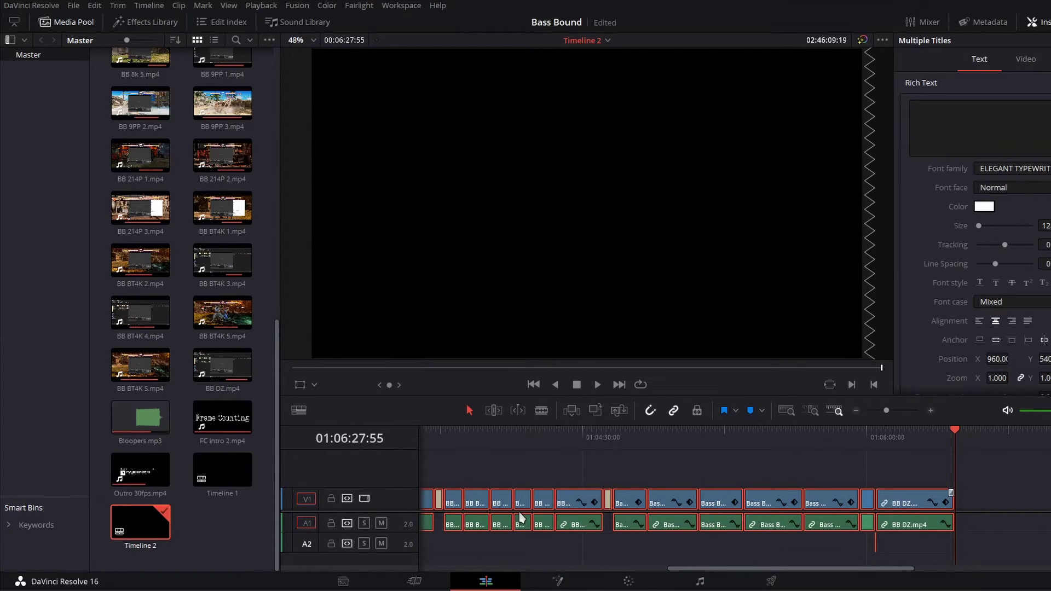
left_click(857, 411)
left_click(557, 433)
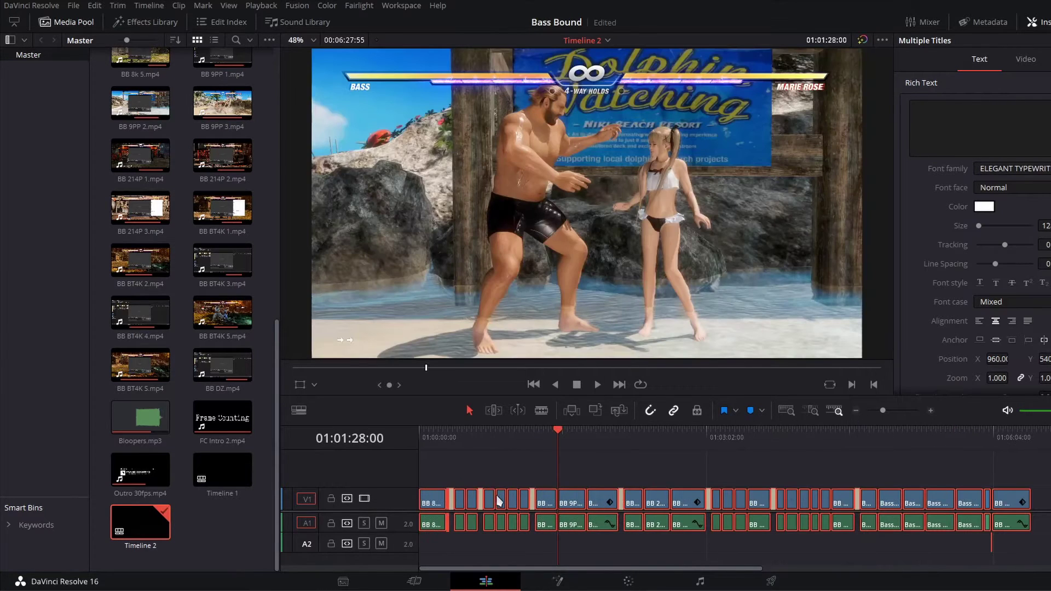
Step: Confirm on the Deliver page that Timeline 2's render frame rate is 60 fps
left_click(771, 583)
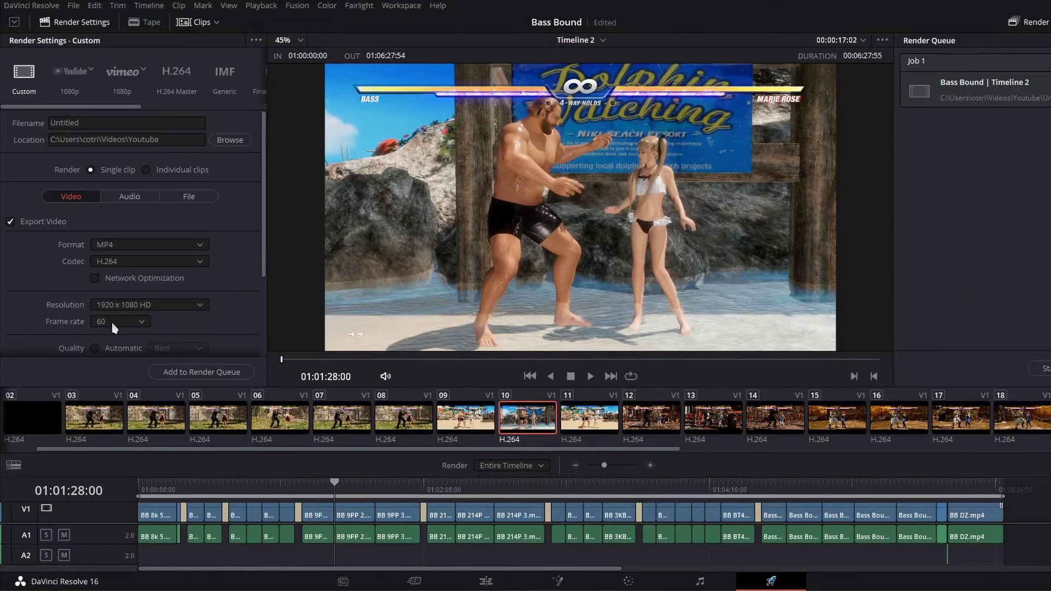
left_click(113, 321)
left_click(113, 320)
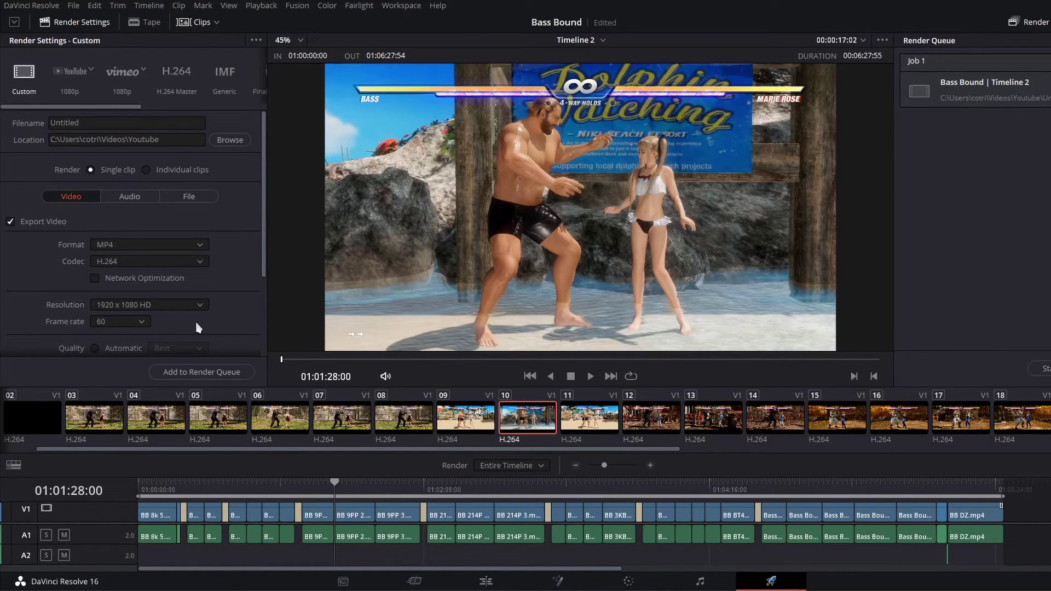